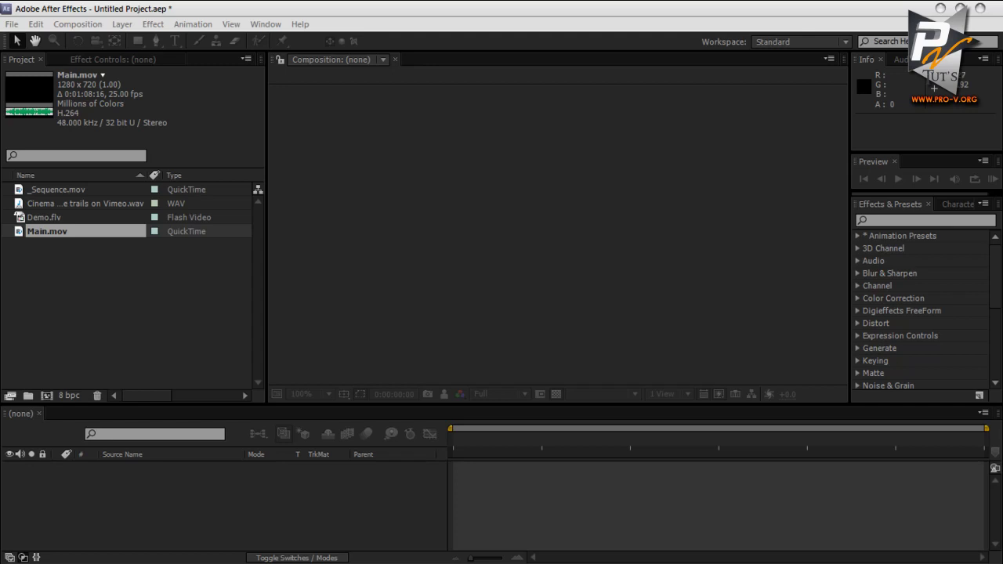
Step: Enlarge the empty Timeline panel by reducing the height of the Project and Composition panels above it
drag(548, 404, 549, 365)
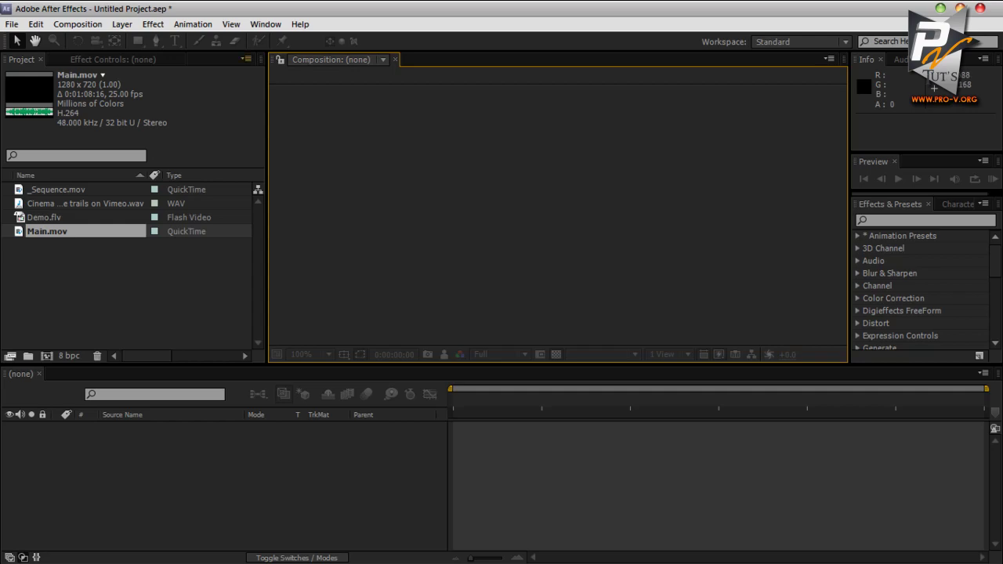
Step: Switch to Firefox to view the header and course banner of the pro-v.org/site home page, and return to After Effects
click(160, 10)
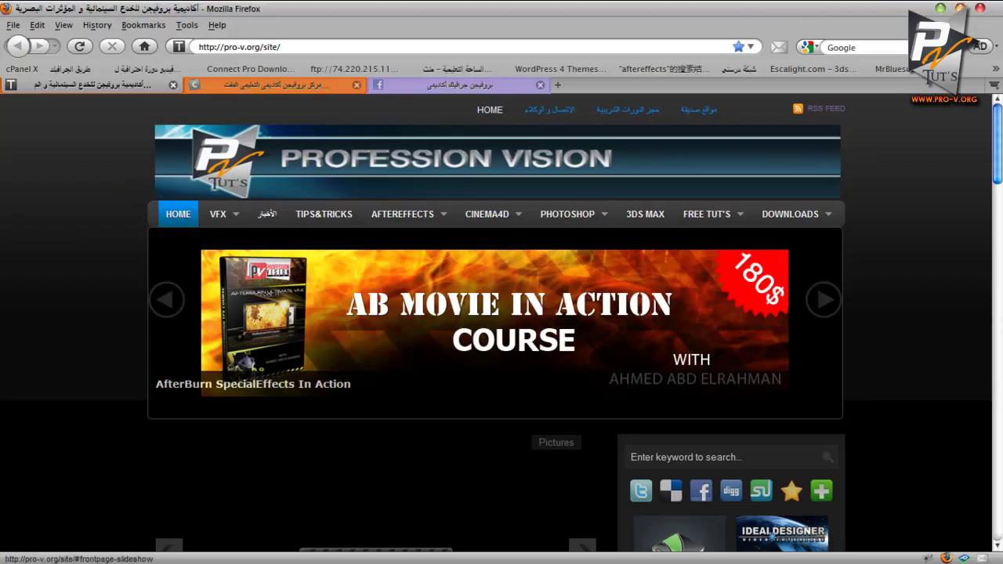
scroll(502, 323, down, 1)
scroll(501, 323, up, 1)
scroll(502, 323, down, 1)
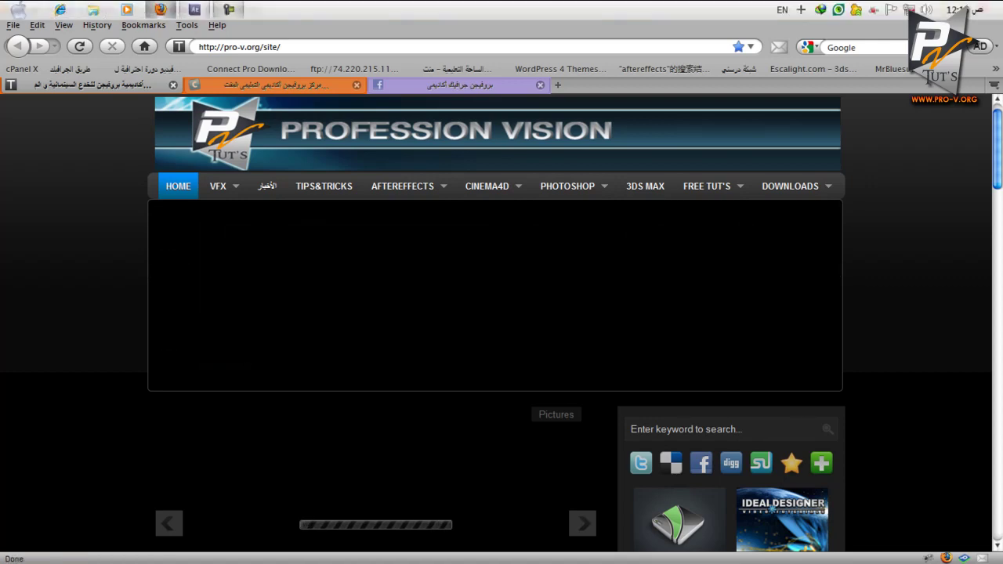
click(194, 9)
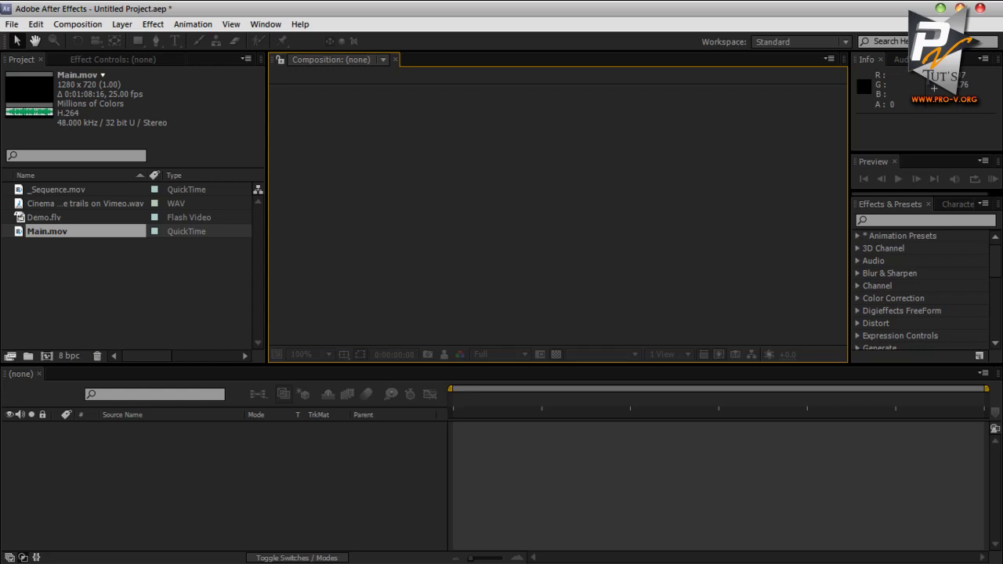
Step: Switch to Firefox to examine the latest posts and upcoming tutorial on the pro-v.org home page, and return to After Effects
key(alt+Tab)
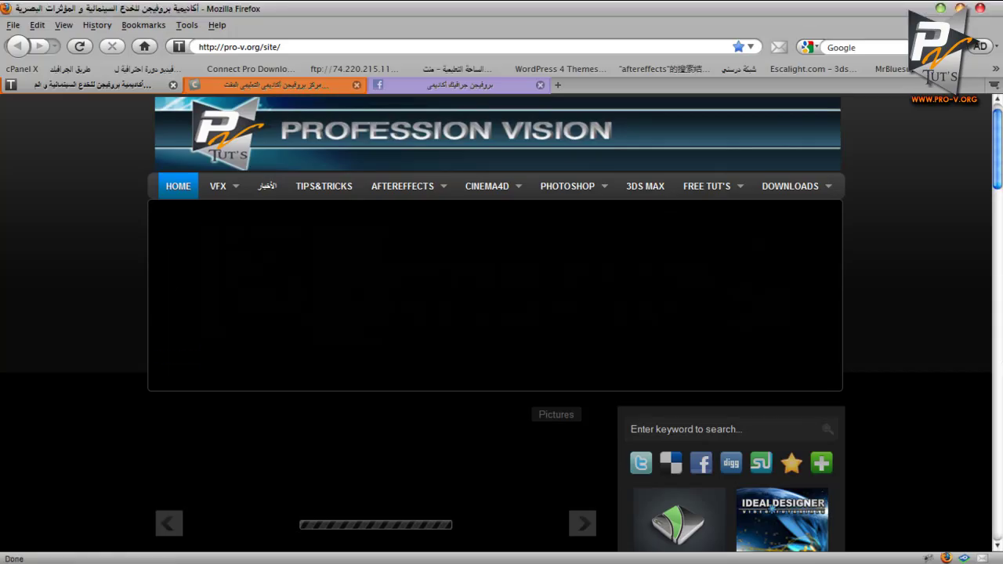
scroll(502, 313, down, 10)
scroll(502, 324, down, 1)
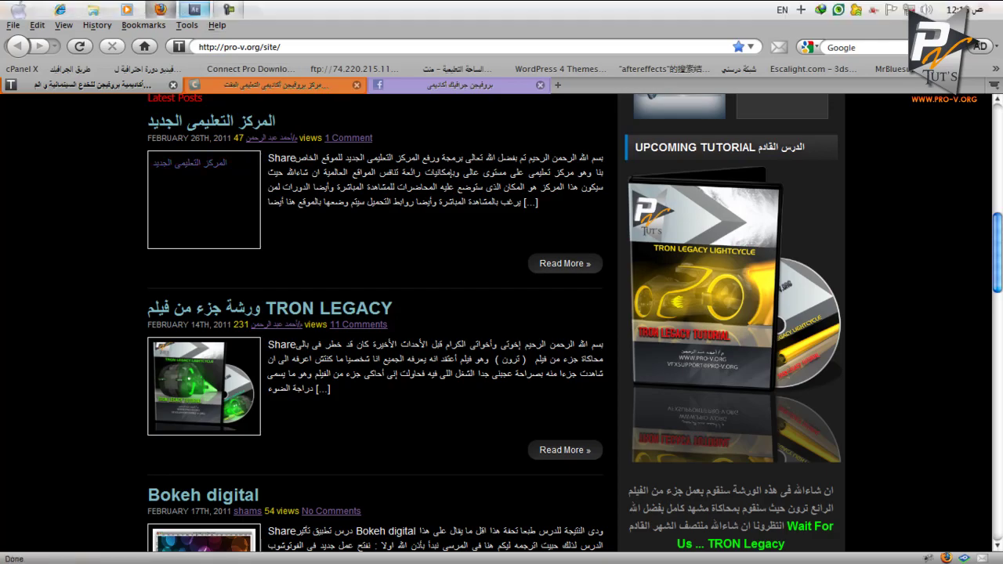
click(195, 9)
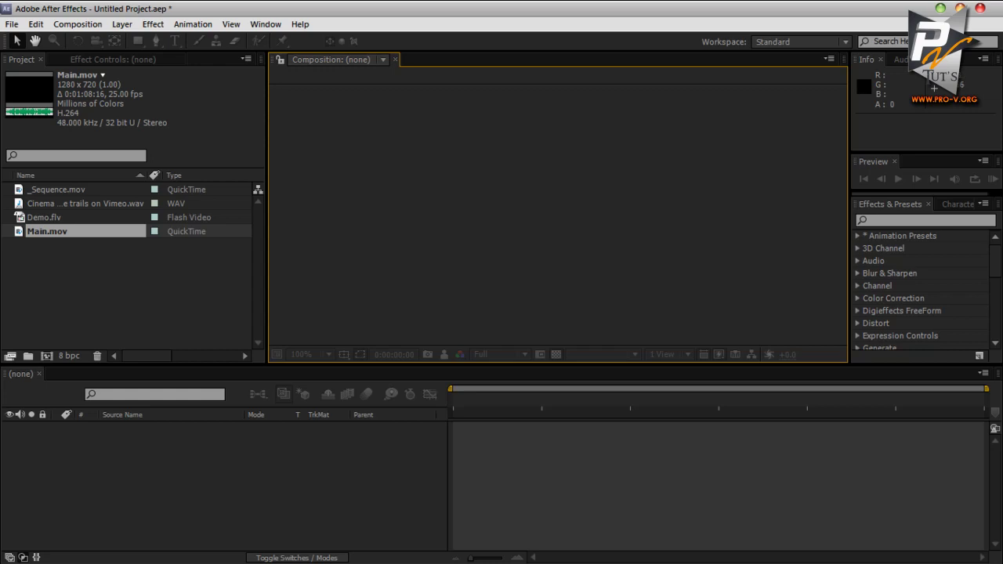
click(126, 290)
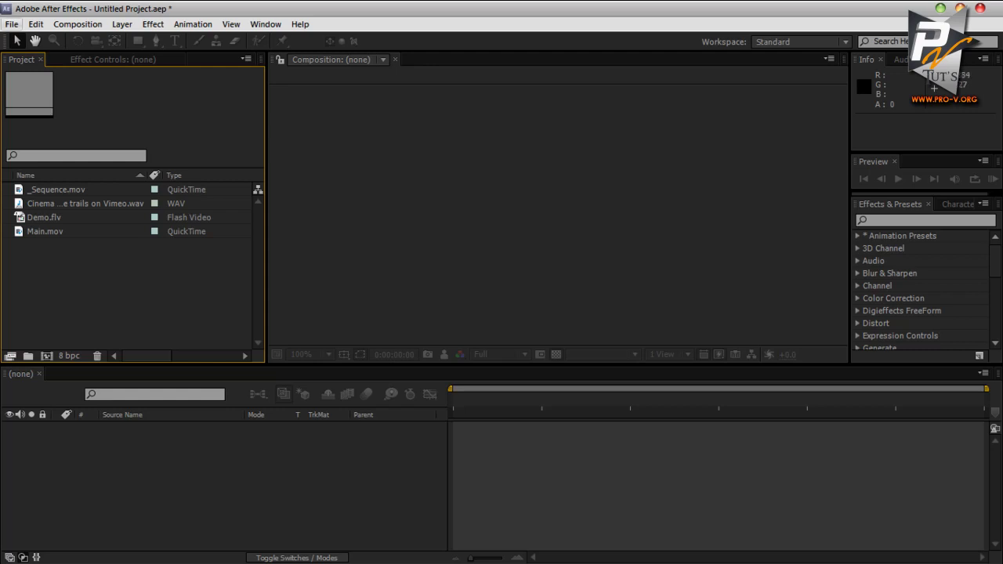
click(12, 25)
mouse_move(266, 24)
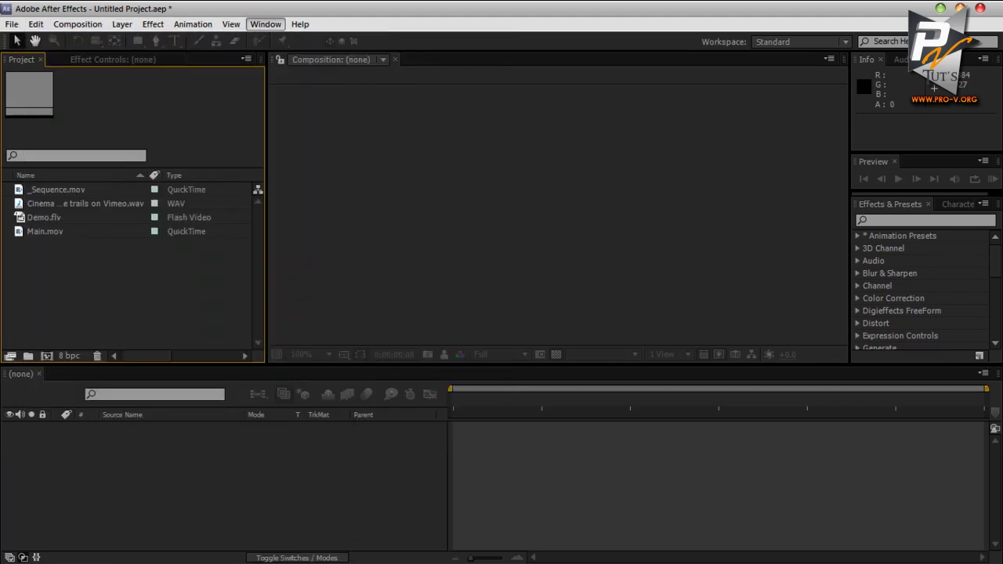
click(193, 24)
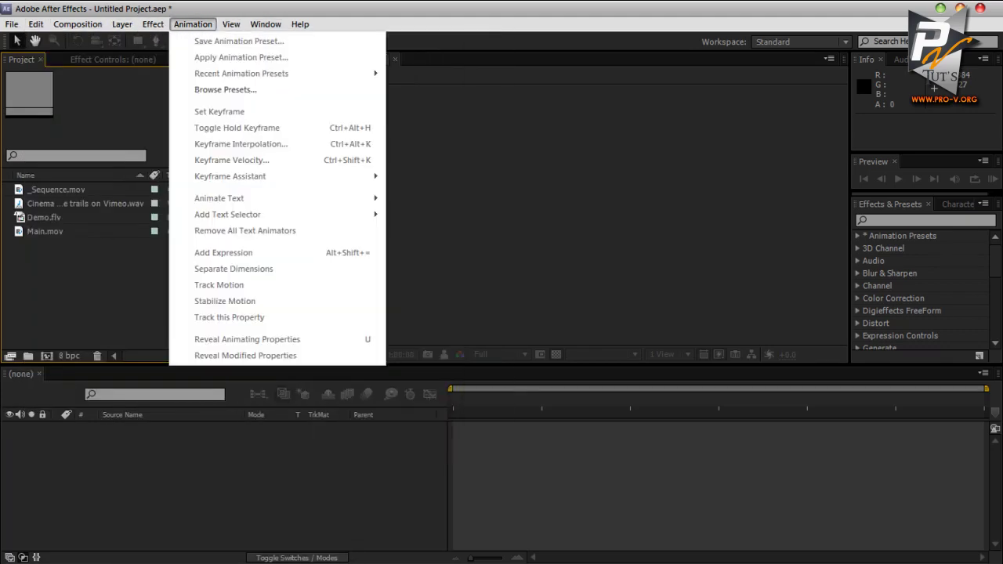
key(Escape)
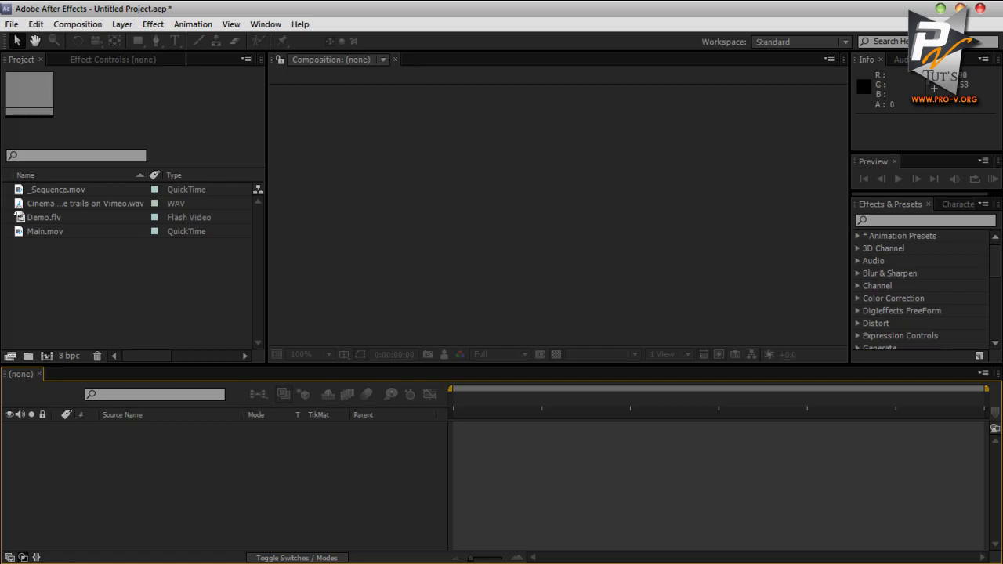
drag(501, 364, 501, 368)
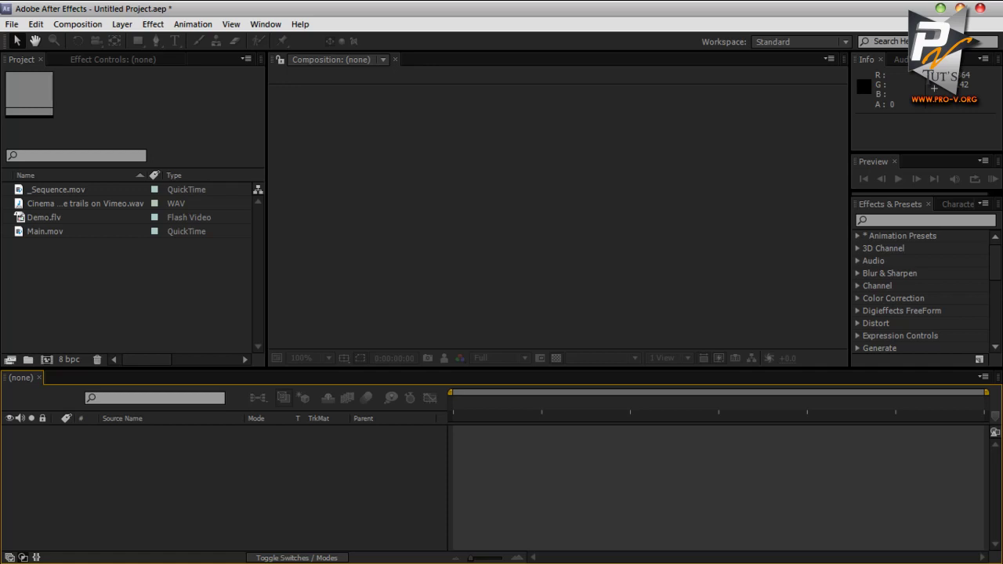
Step: Switch to Firefox and look through the featured player, video listings and sidebar of the training.pro-v.org home page
key(alt+Tab)
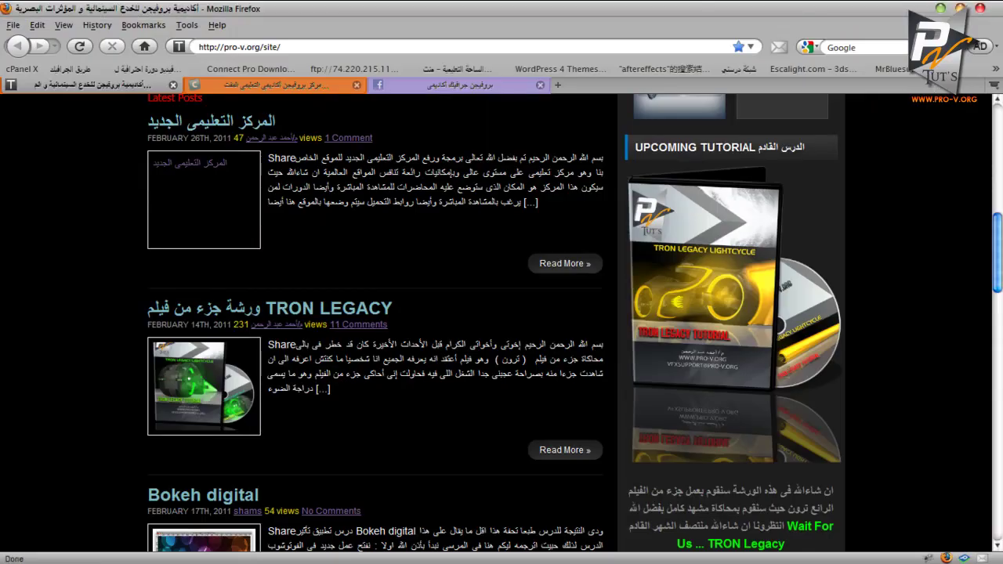
scroll(501, 321, up, 10)
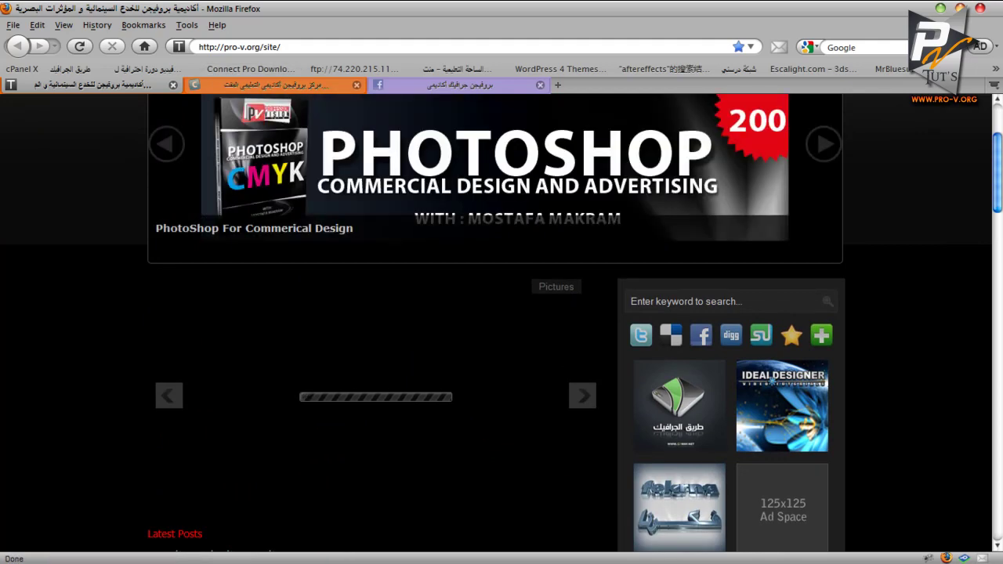
key(ctrl+Page_Up)
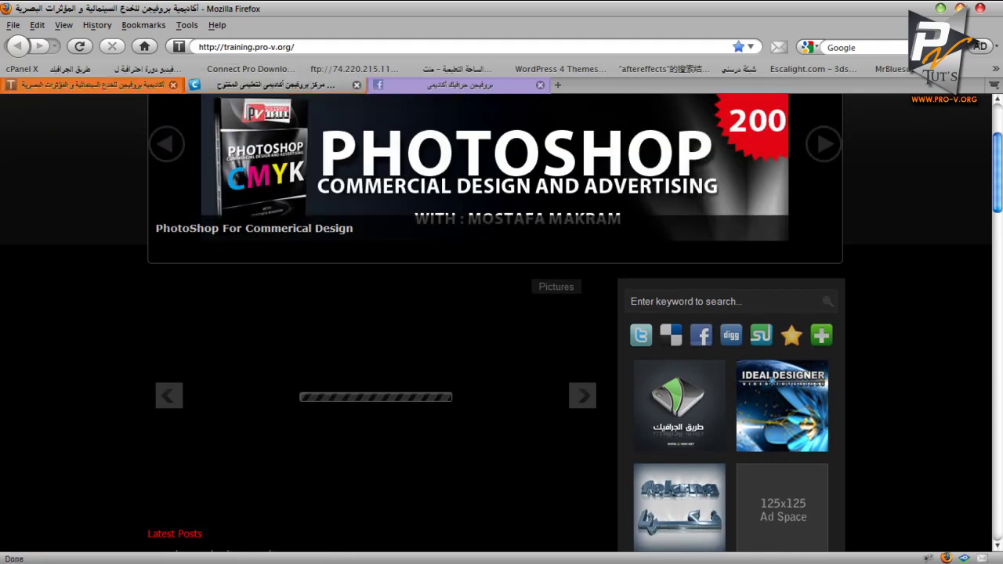
scroll(501, 321, down, 8)
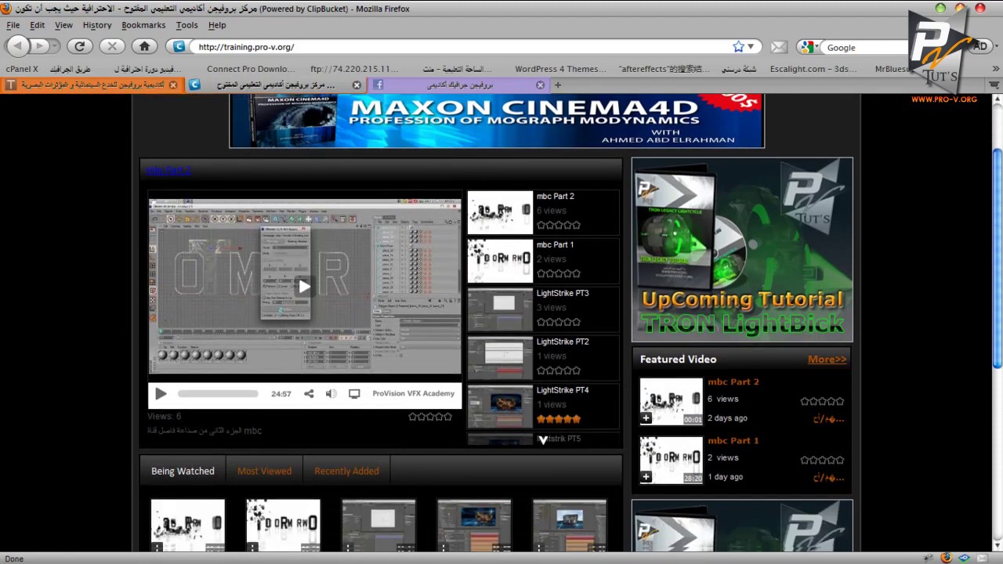
scroll(502, 321, down, 1)
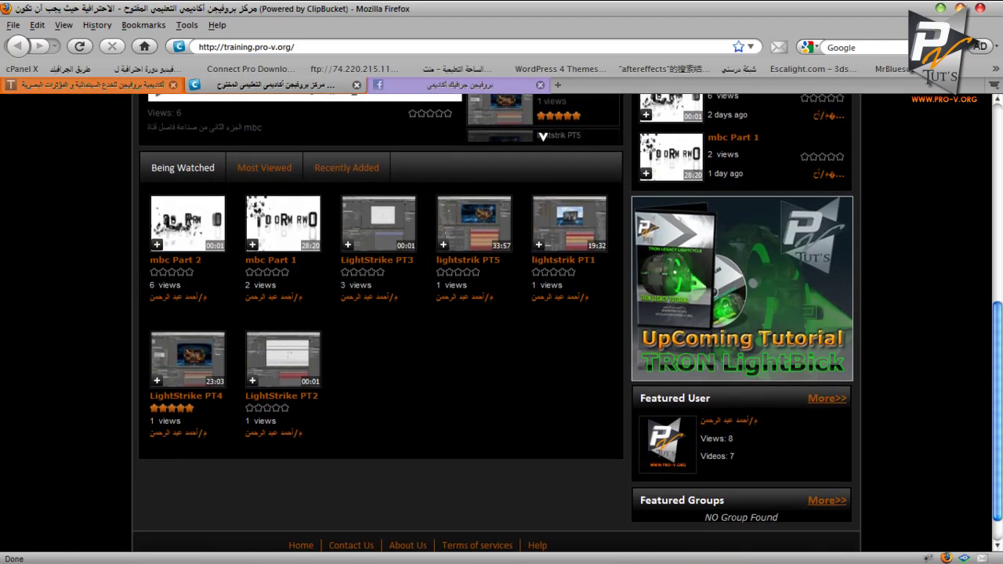
scroll(502, 321, up, 2)
scroll(501, 321, up, 1)
scroll(501, 321, up, 2)
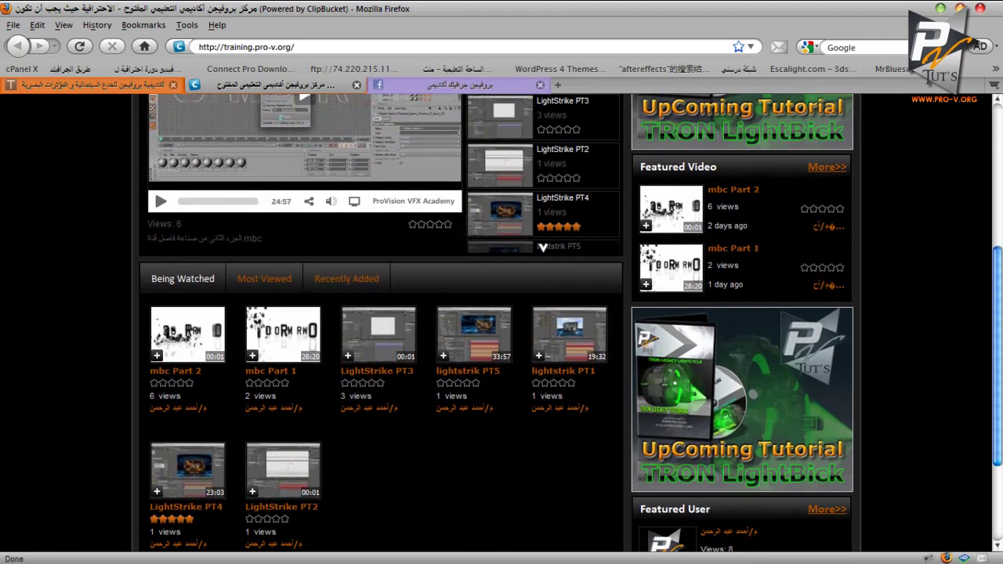
scroll(501, 321, up, 3)
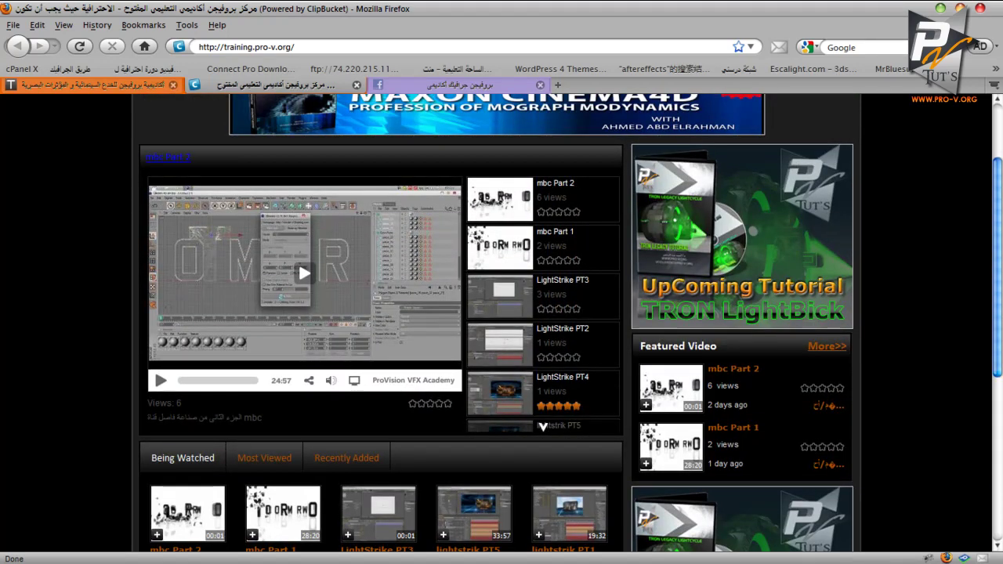
Step: Revisit the main pro-v.org page briefly and view the navigation and banner area of the training.pro-v.org home page
click(11, 85)
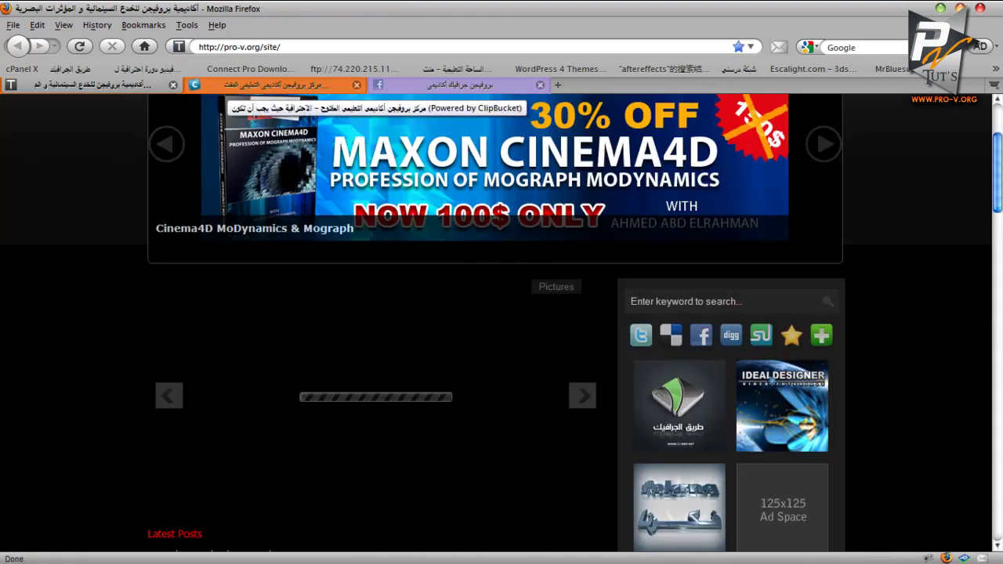
click(259, 85)
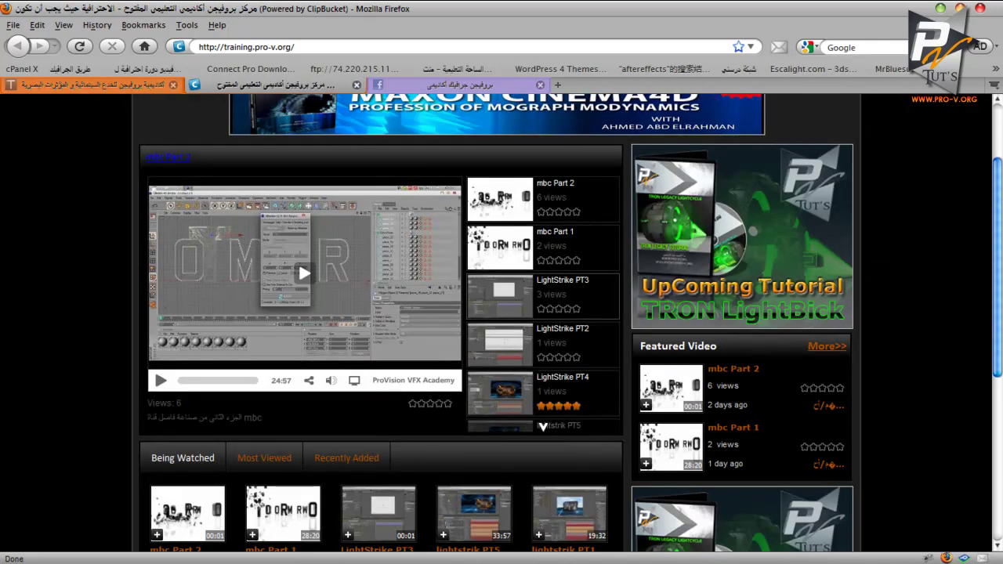
scroll(501, 314, up, 2)
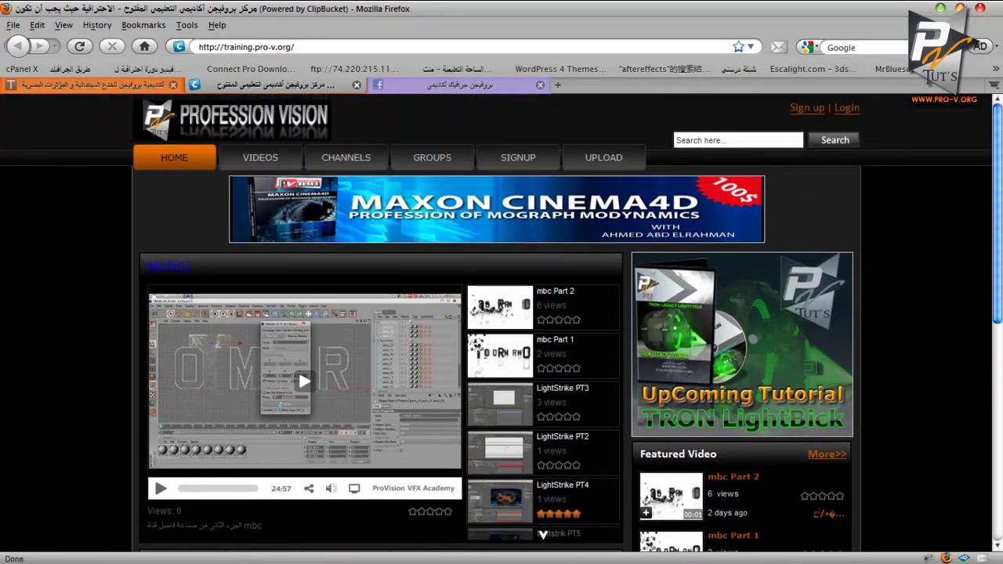
scroll(501, 314, up, 1)
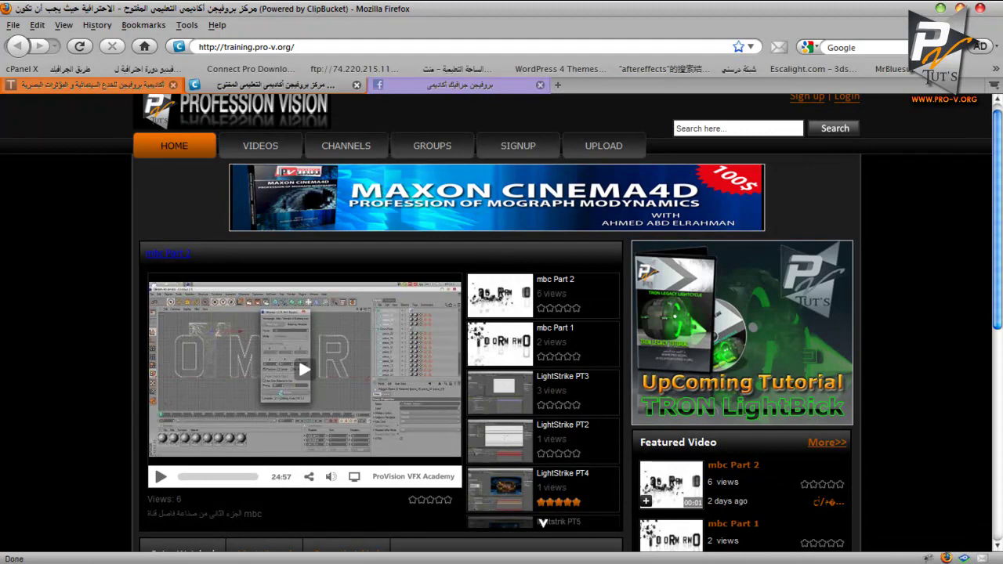
Step: Show the academy's already open Facebook group page and look through its recent posts and comments
key(ctrl+Tab)
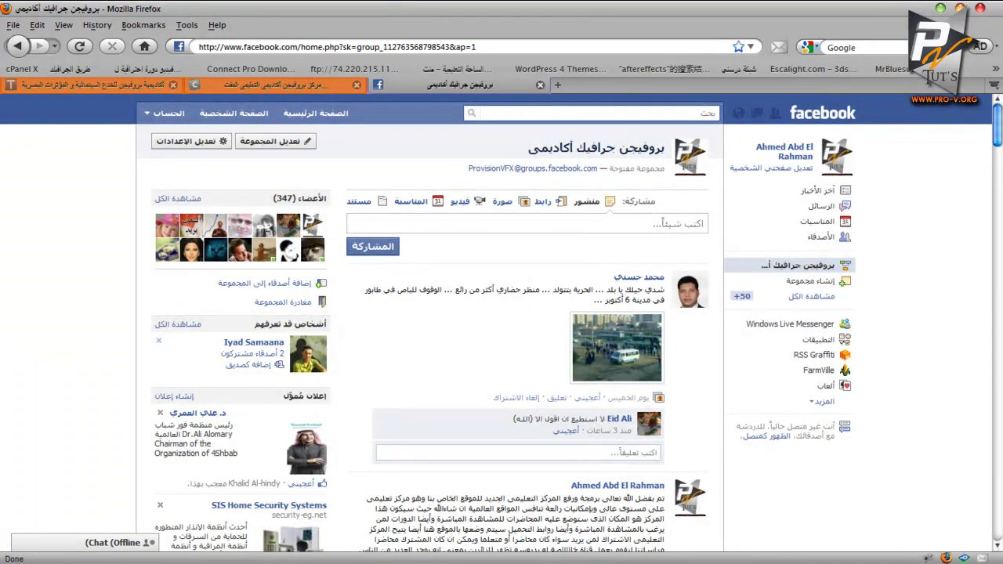
mouse_move(527, 148)
mouse_down()
mouse_move(662, 147)
mouse_move(528, 147)
mouse_up()
scroll(619, 283, down, 8)
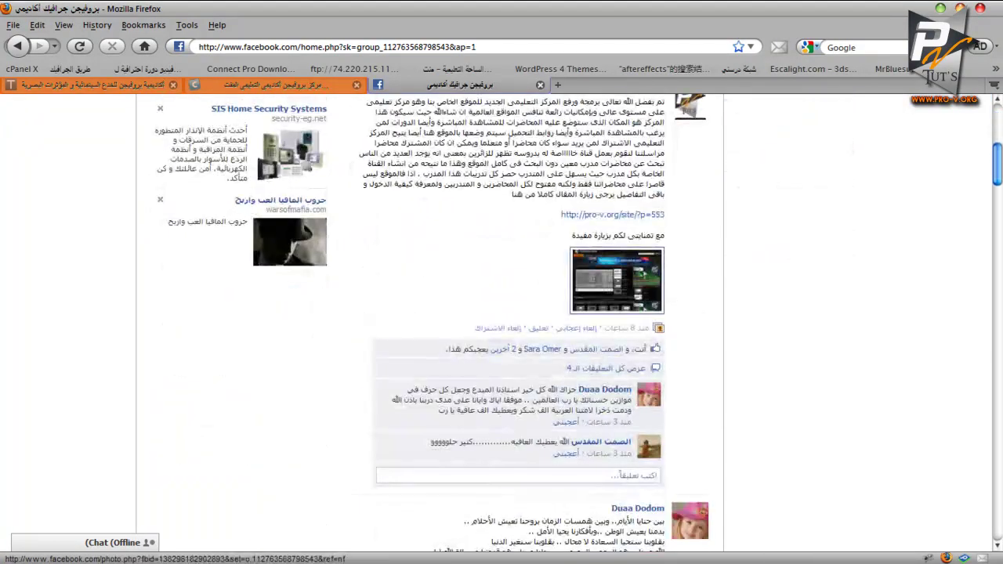
scroll(501, 313, up, 2)
scroll(502, 313, up, 5)
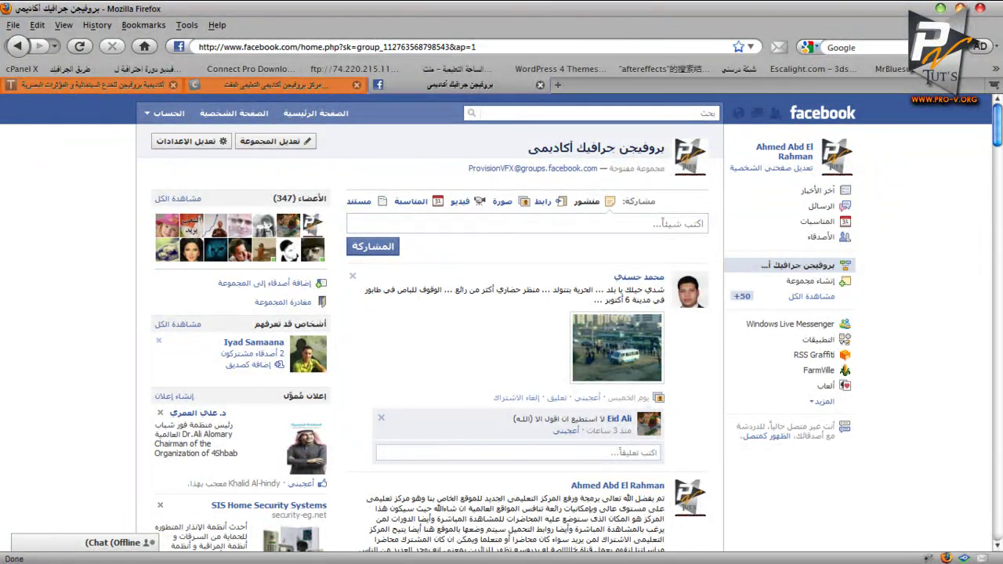
click(195, 9)
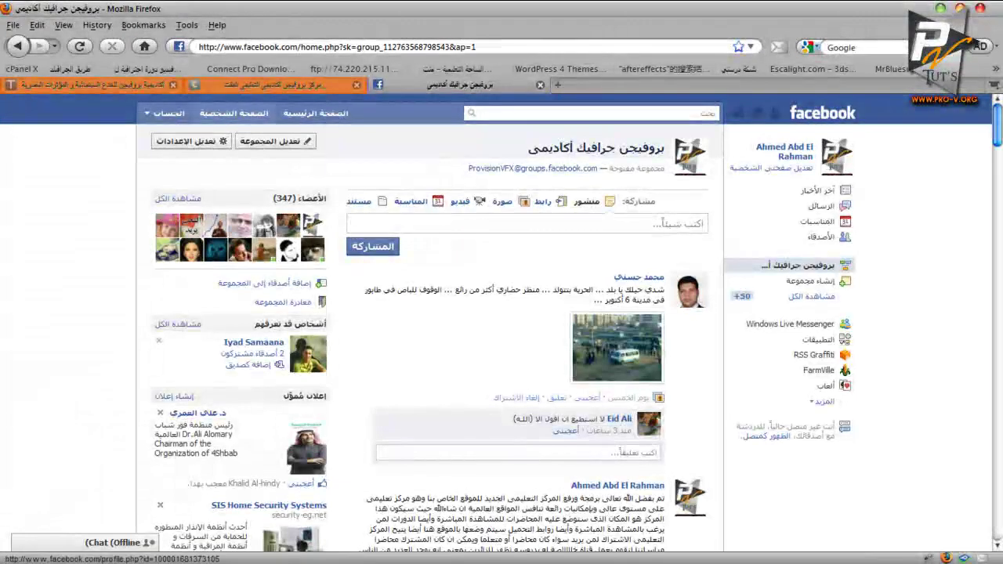
Step: Return from the Facebook group to the training.pro-v.org home page and view its featured videos again
key(ctrl+shift+Tab)
scroll(502, 322, down, 2)
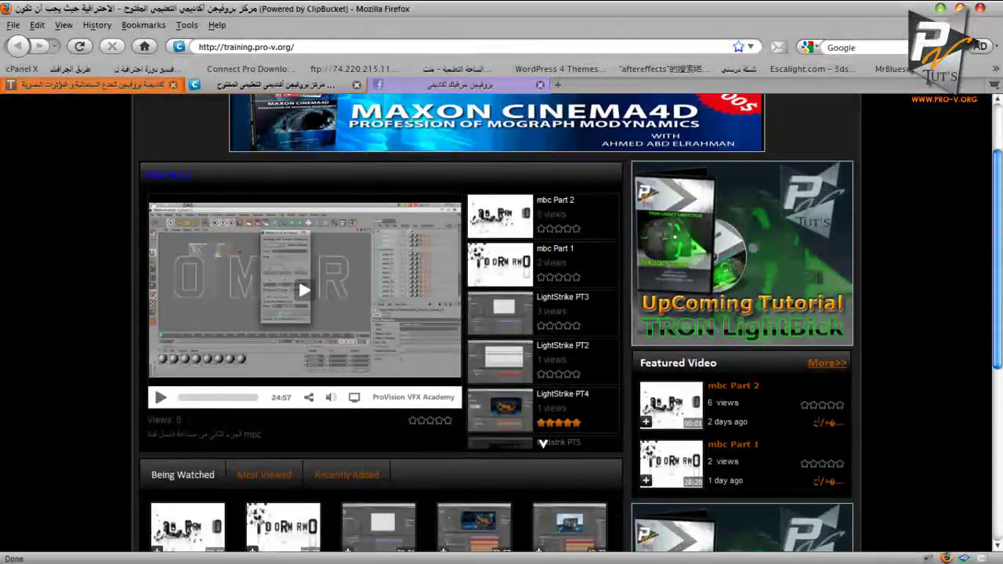
scroll(501, 322, up, 2)
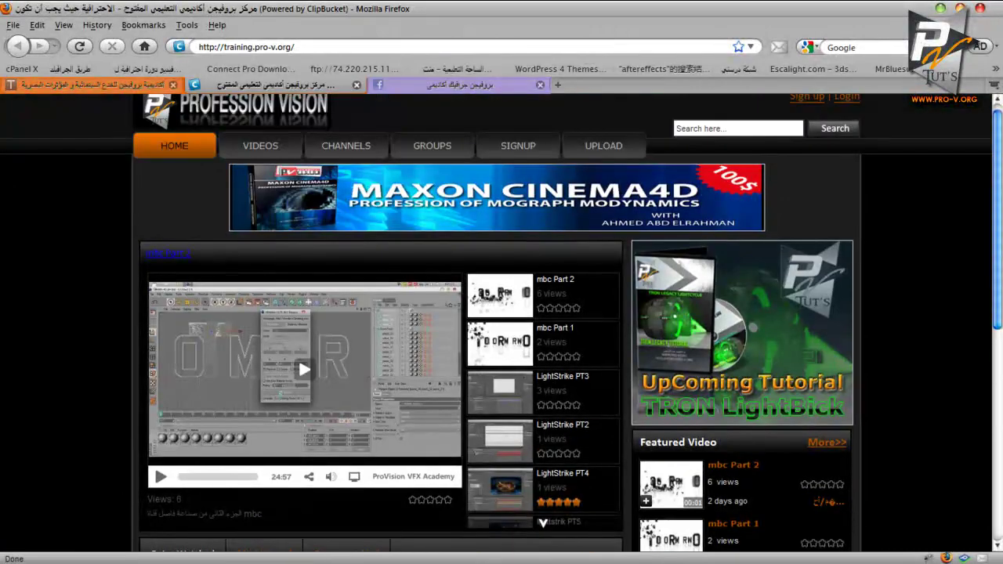